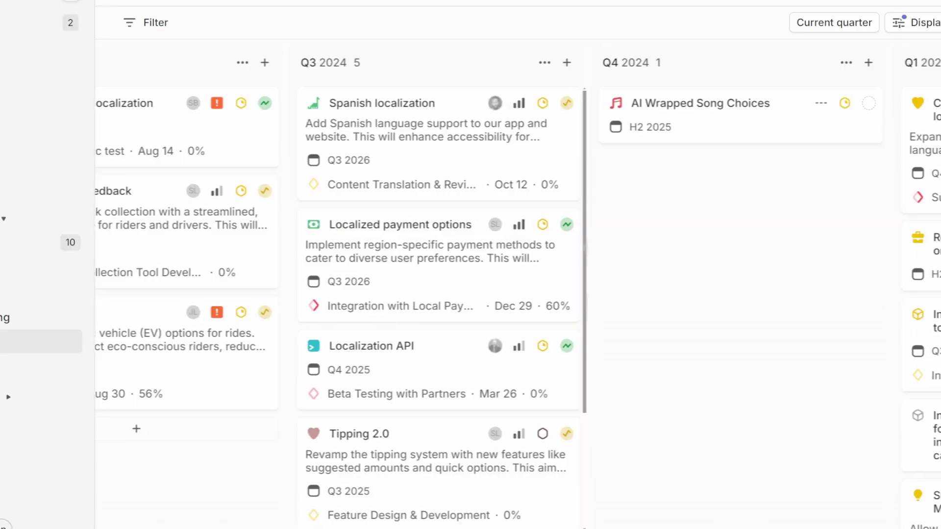
Scroll the workspace teams list to find Driver app and its Android and iOS sub-teams
{"action": "scroll", "coordinate": [518, 293], "scroll_direction": "right", "scroll_amount": 5}
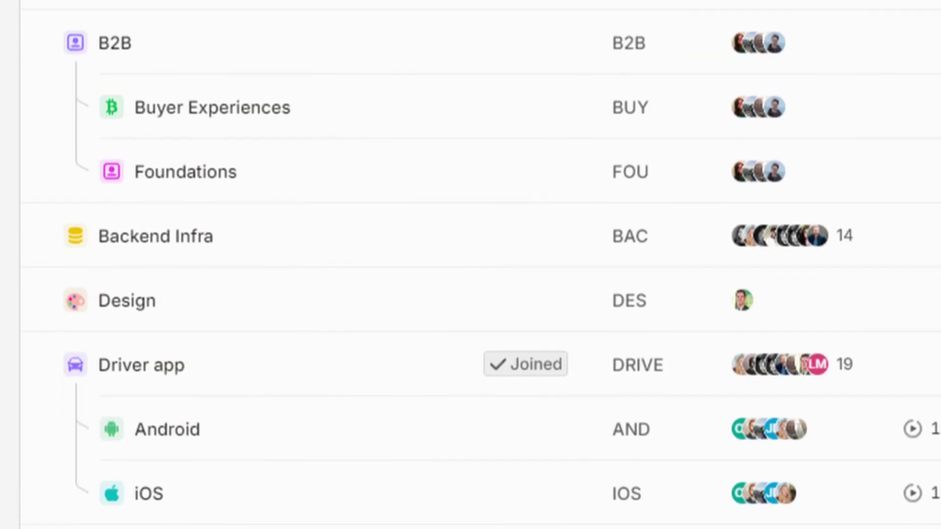
{"action": "scroll", "coordinate": [483, 264], "scroll_direction": "down", "scroll_amount": 1}
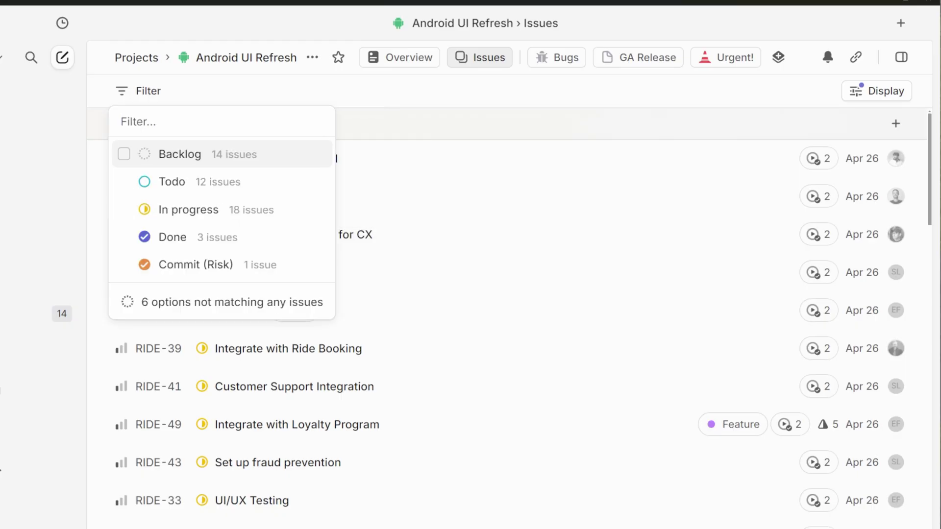
Filter Android UI Refresh issues to Backlog, then draft 'Create accessibility shortcut for homepage'
{"action": "type", "text": "b"}
{"action": "key", "text": "Return"}
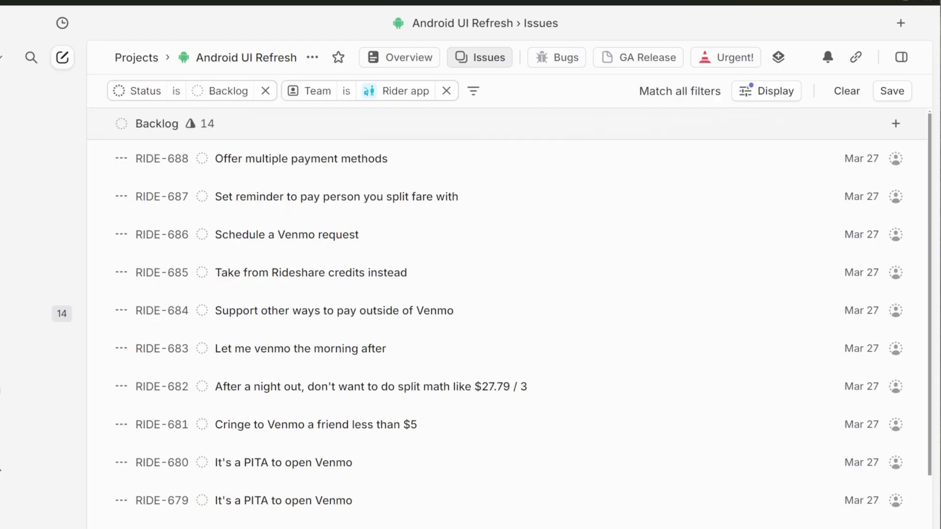
{"action": "type", "text": "cC"}
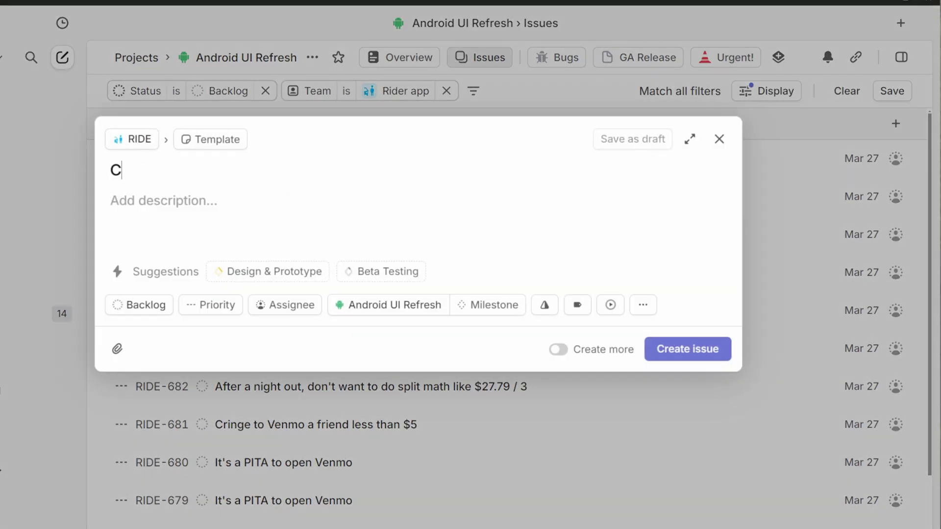
{"action": "type", "text": "reate accessibility shortcut for homepage"}
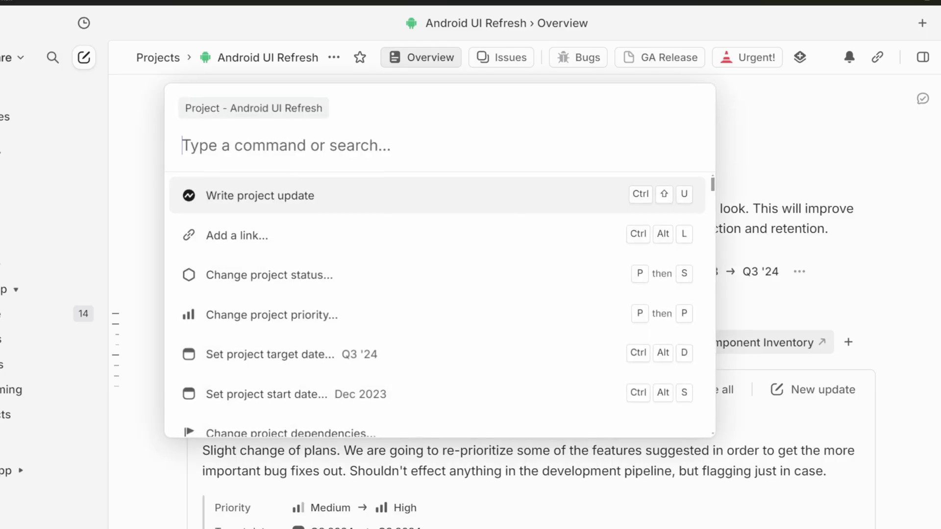
{"action": "type", "text": "o"}
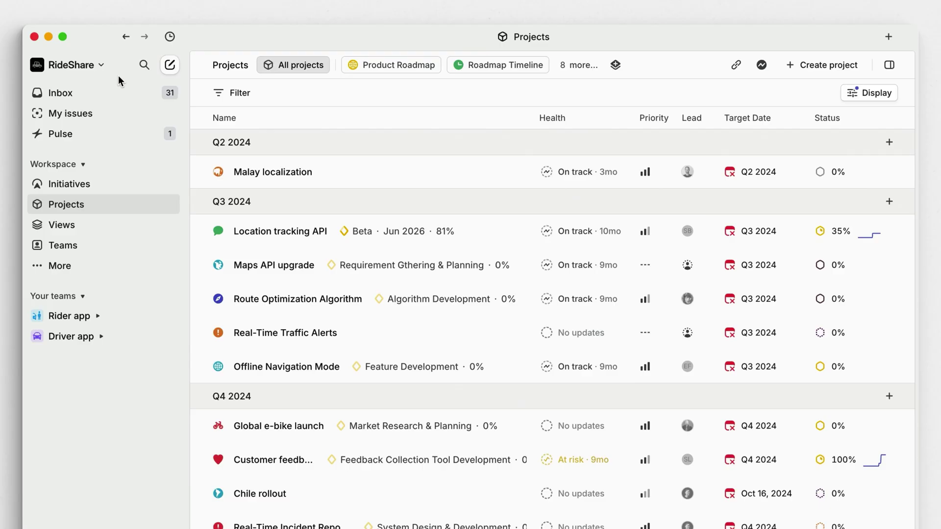
Go to the Rider app team's Issue statuses & automations settings
{"action": "left_click", "coordinate": [61, 244]}
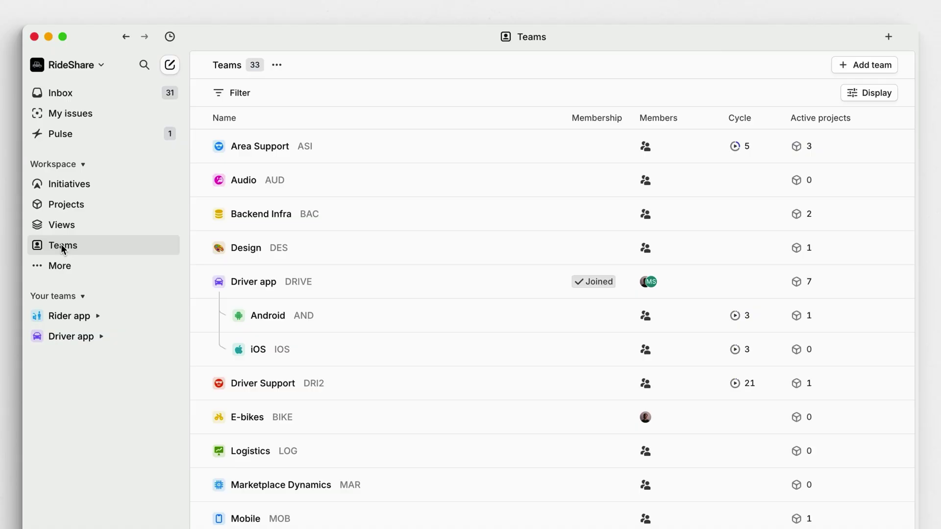
{"action": "left_click", "coordinate": [53, 316]}
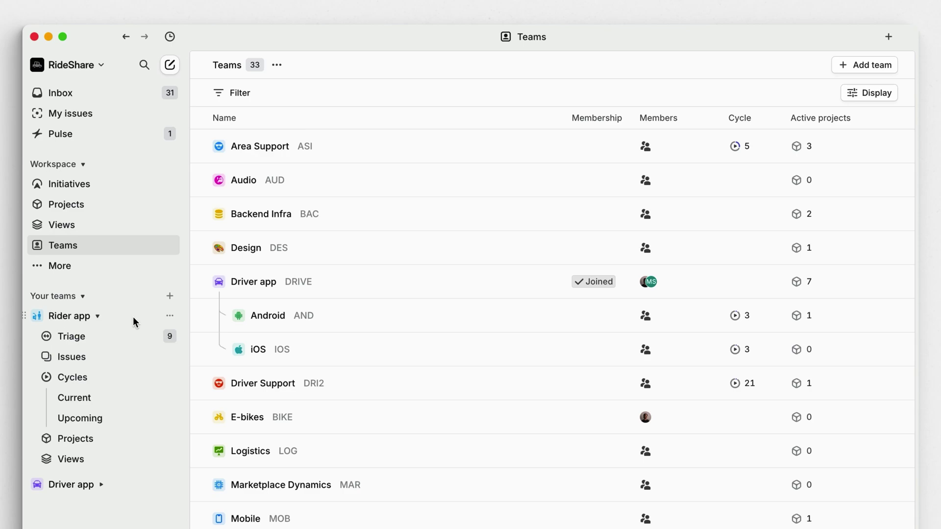
{"action": "left_click", "coordinate": [169, 315]}
{"action": "left_click", "coordinate": [172, 339]}
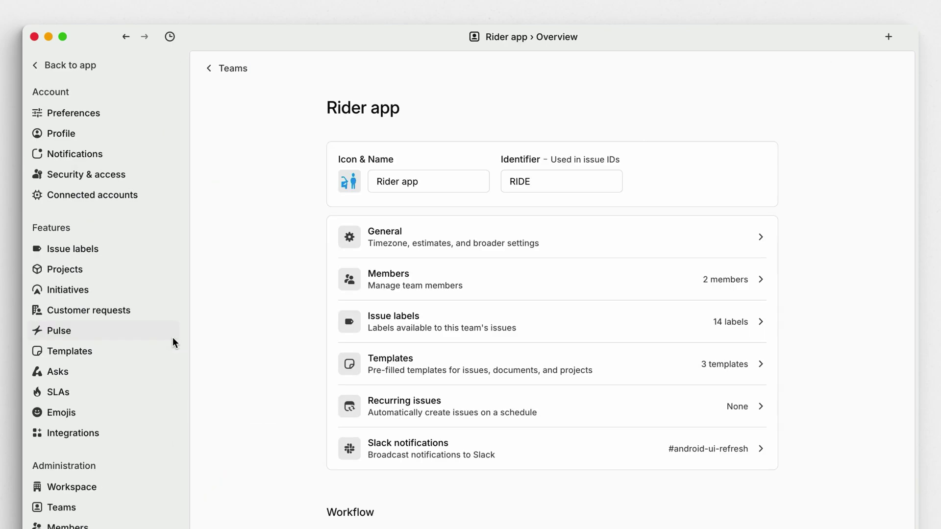
{"action": "scroll", "coordinate": [242, 351], "scroll_direction": "down", "scroll_amount": 10}
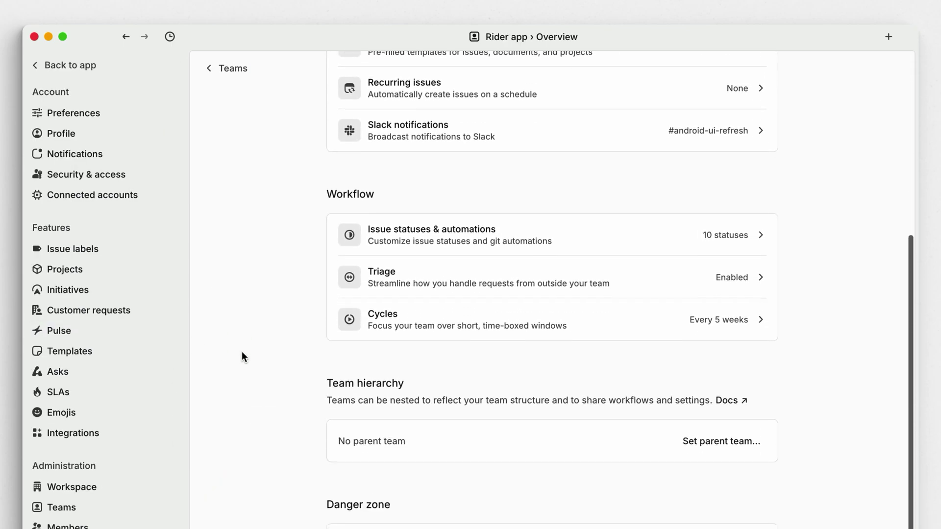
{"action": "left_click", "coordinate": [379, 226]}
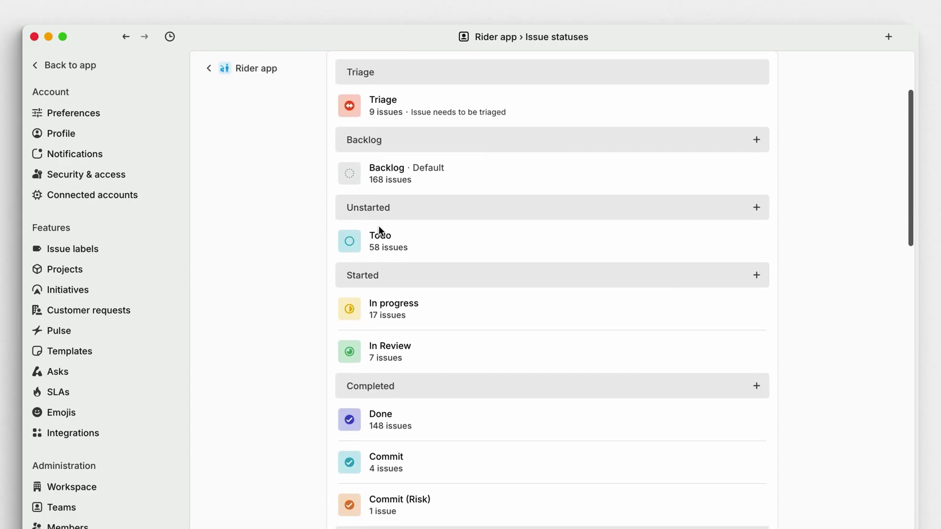
{"action": "scroll", "coordinate": [379, 227], "scroll_direction": "down", "scroll_amount": 1}
Add an orange Planning status to the Started group and drag it above In progress
{"action": "left_click", "coordinate": [757, 238]}
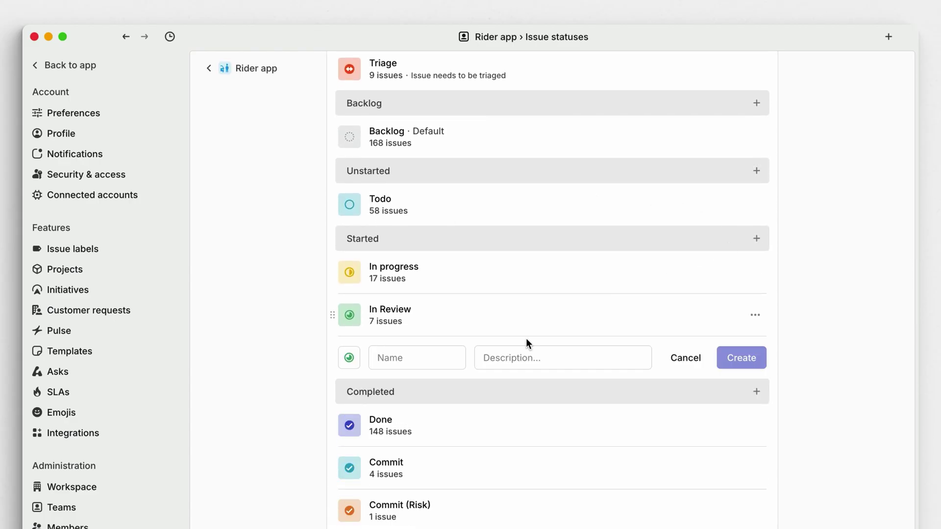
{"action": "type", "text": "Planning"}
{"action": "left_click", "coordinate": [427, 375]}
{"action": "left_click", "coordinate": [726, 353]}
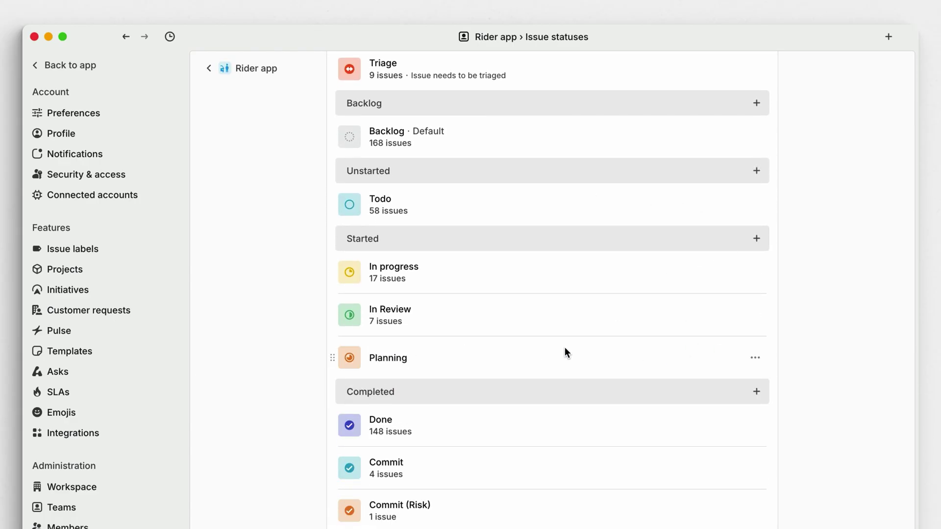
{"action": "left_click_drag", "start_coordinate": [332, 357], "coordinate": [344, 273]}
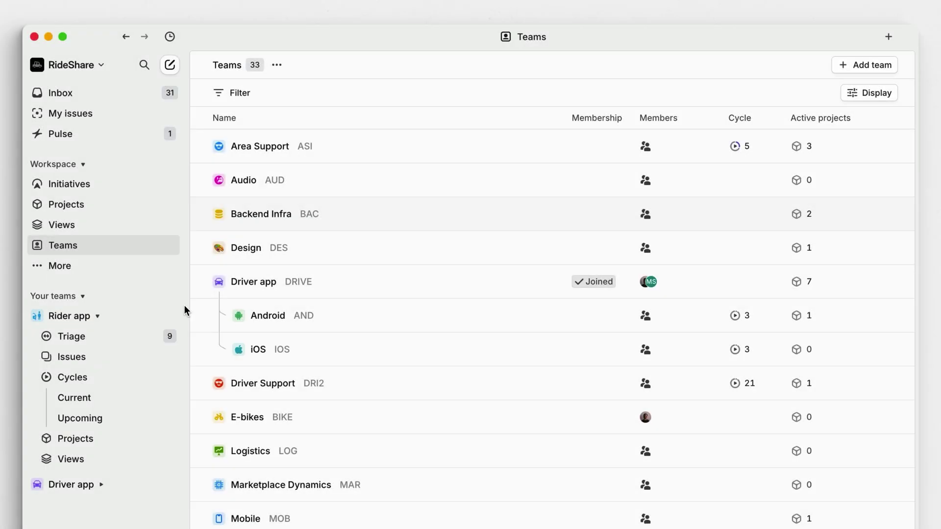
Start a Rider app Feature Request issue titled 'Allow for Joint Payments for Multiple Riders'
{"action": "left_click", "coordinate": [118, 356]}
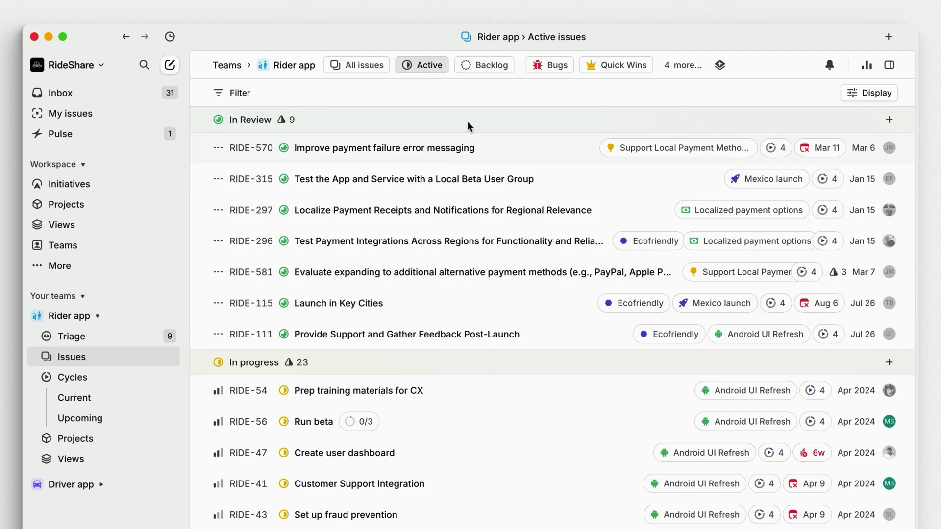
{"action": "key", "text": "c"}
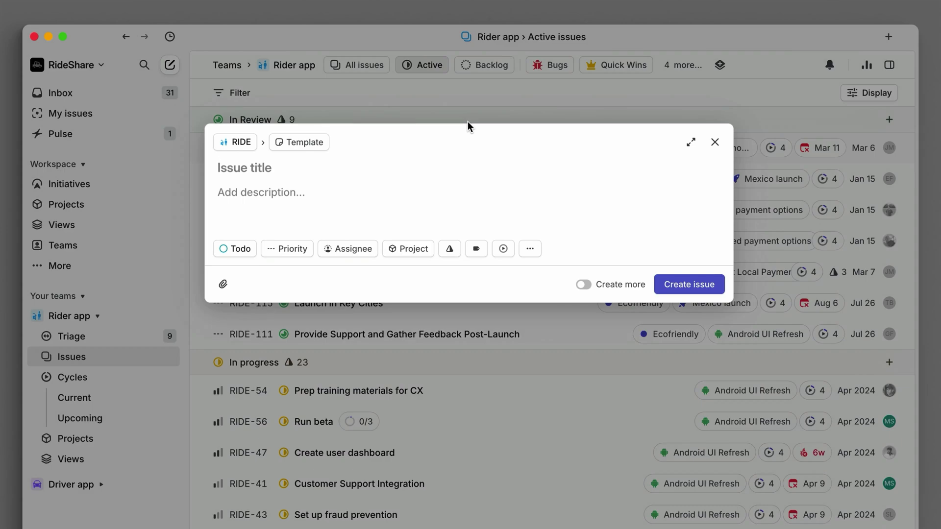
{"action": "left_click", "coordinate": [314, 143]}
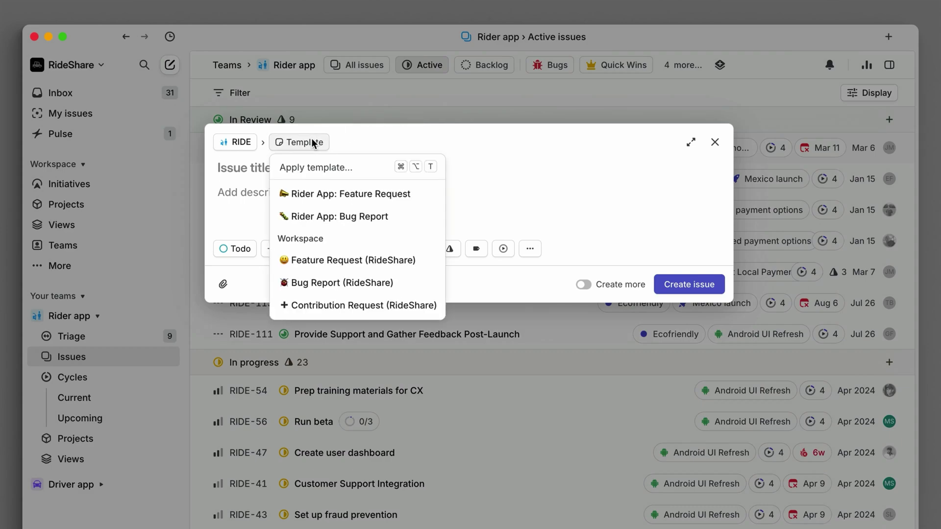
{"action": "left_click", "coordinate": [299, 194]}
{"action": "type", "text": "Allow for Joint Payments for Multiple Riders"}
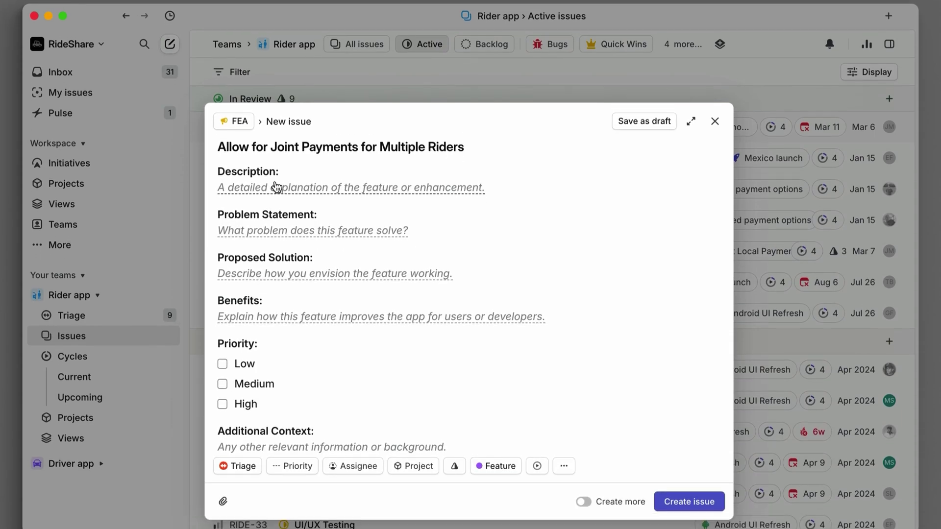
Fill in Description, Problem Statement, Proposed Solution and Benefits, set Medium priority, and create the issue
{"action": "left_click", "coordinate": [275, 187]}
{"action": "type", "text": "Riders should split the bill when ordering a ride."}
{"action": "key", "text": "Tab"}
{"action": "type", "text": "Allows for faster checkout process and awkward \"tallying\" in person."}
{"action": "key", "text": "Tab"}
{"action": "type", "text": "You would send a request to rider B to split the bill and pre-authorize their payment."}
{"action": "key", "text": "Tab"}
{"action": "type", "text": "Eliminates the headache that comes with splitting any type of bill."}
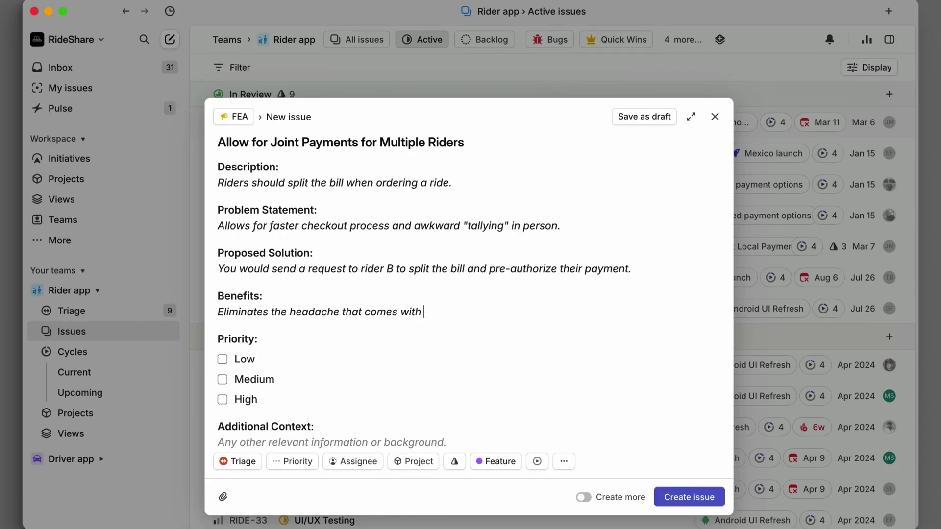
{"action": "left_click", "coordinate": [222, 379]}
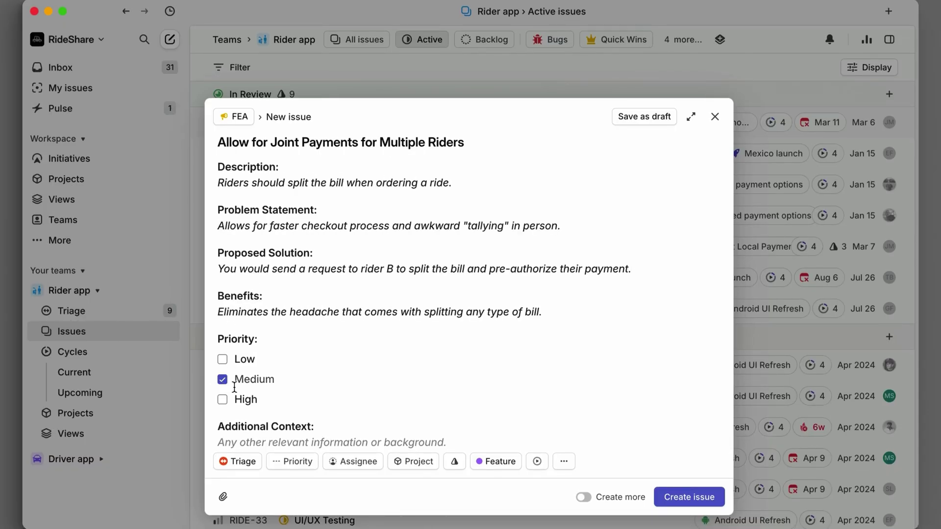
{"action": "left_click", "coordinate": [657, 496]}
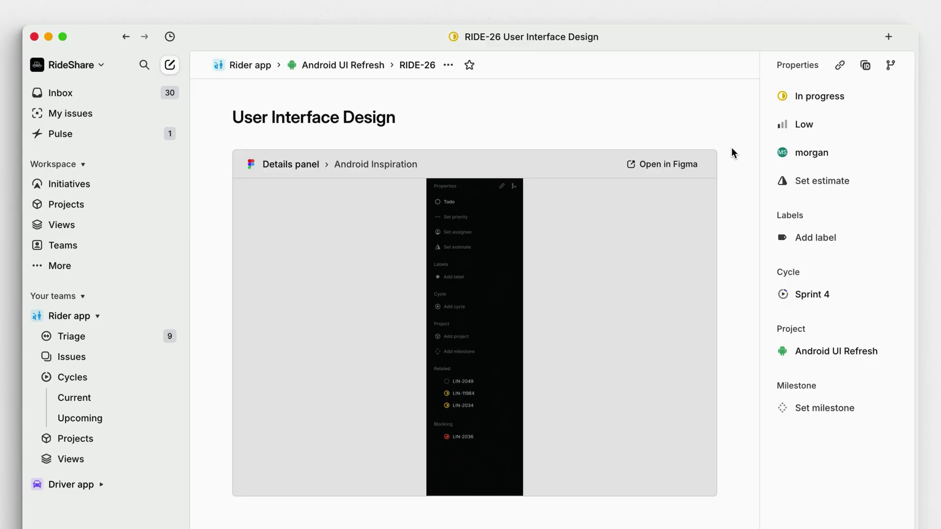
Reply 'Thanks, on it right now.' to the teammate in RIDE-26's Slack thread
{"action": "scroll", "coordinate": [731, 147], "scroll_direction": "down", "scroll_amount": 7}
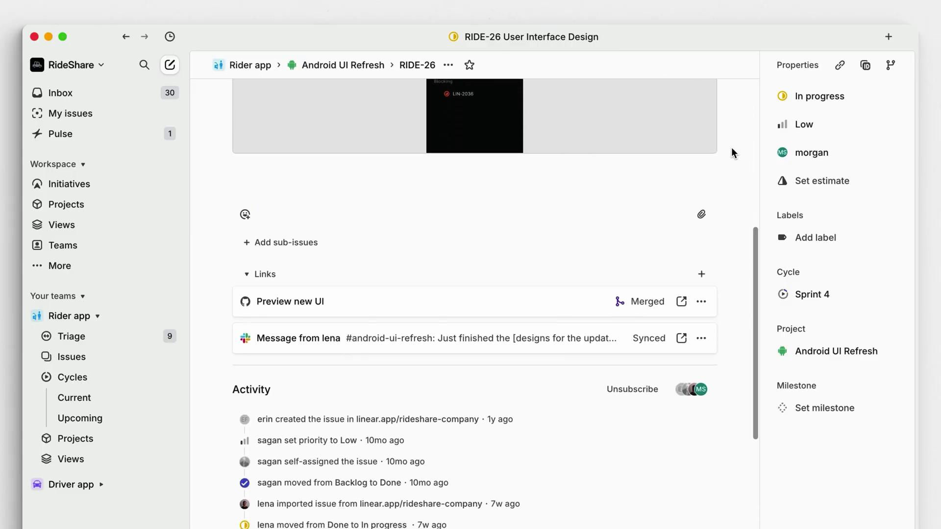
{"action": "scroll", "coordinate": [731, 147], "scroll_direction": "down", "scroll_amount": 7}
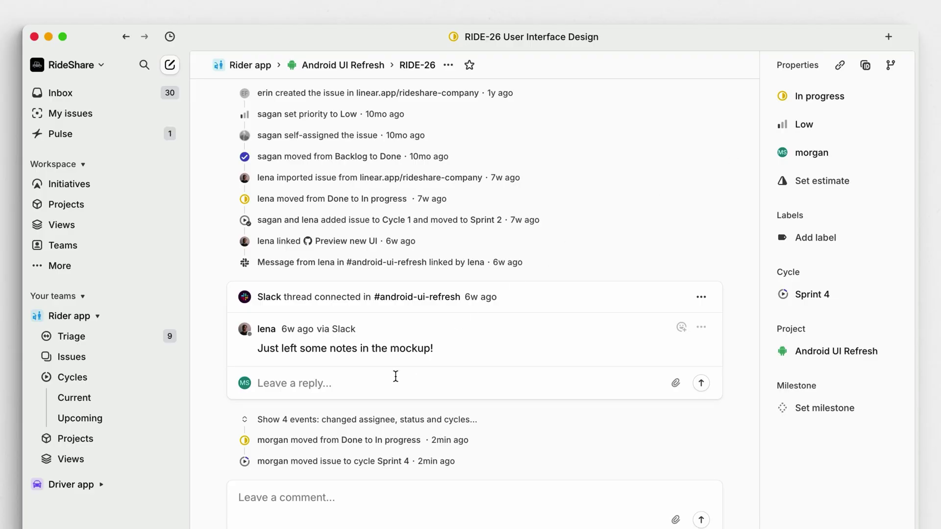
{"action": "left_click", "coordinate": [387, 385]}
{"action": "type", "text": "Hey @lena! Thanks, on it right now."}
{"action": "key", "text": "Return"}
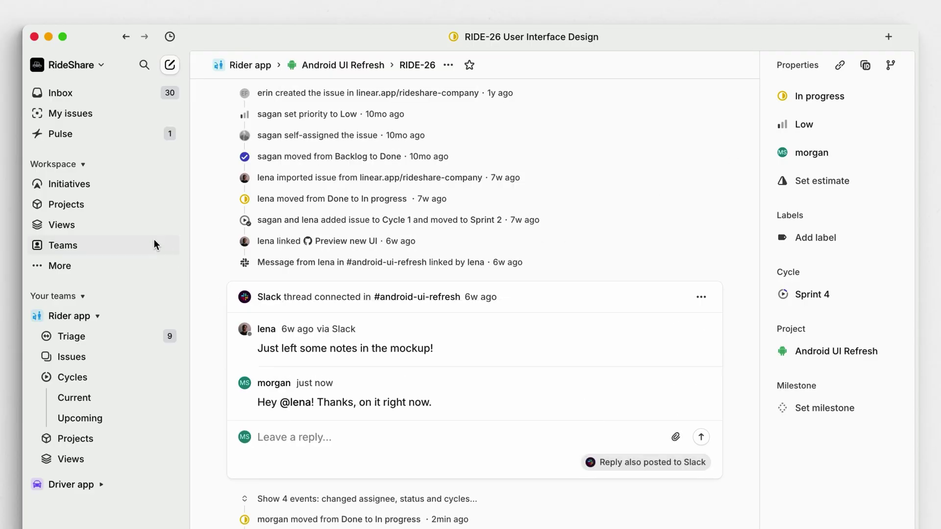
{"action": "left_click", "coordinate": [98, 203]}
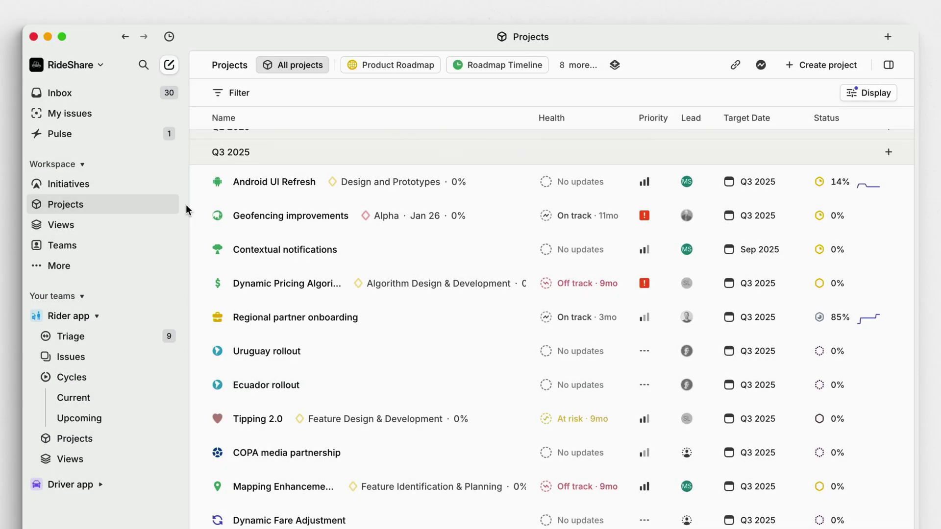
Open Android UI Refresh, check its Issues tab, then return to its Overview
{"action": "left_click", "coordinate": [255, 181]}
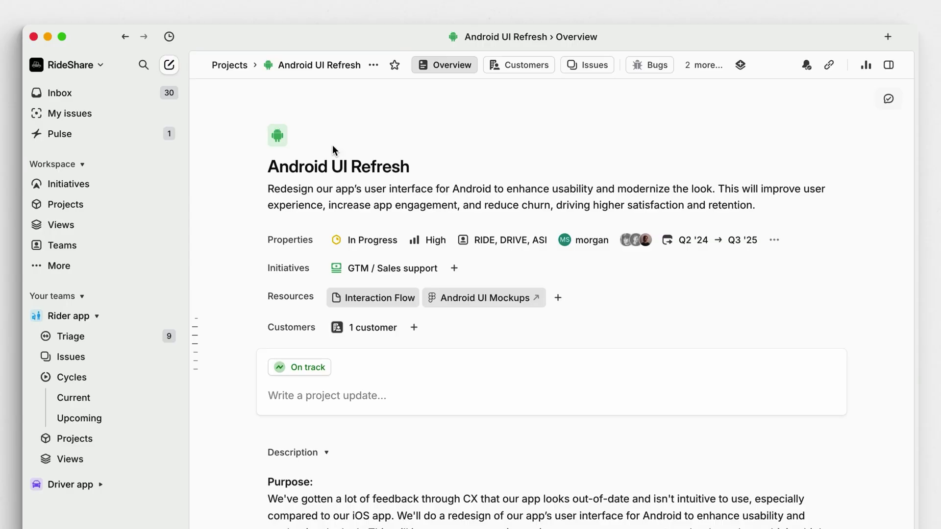
{"action": "left_click", "coordinate": [572, 64]}
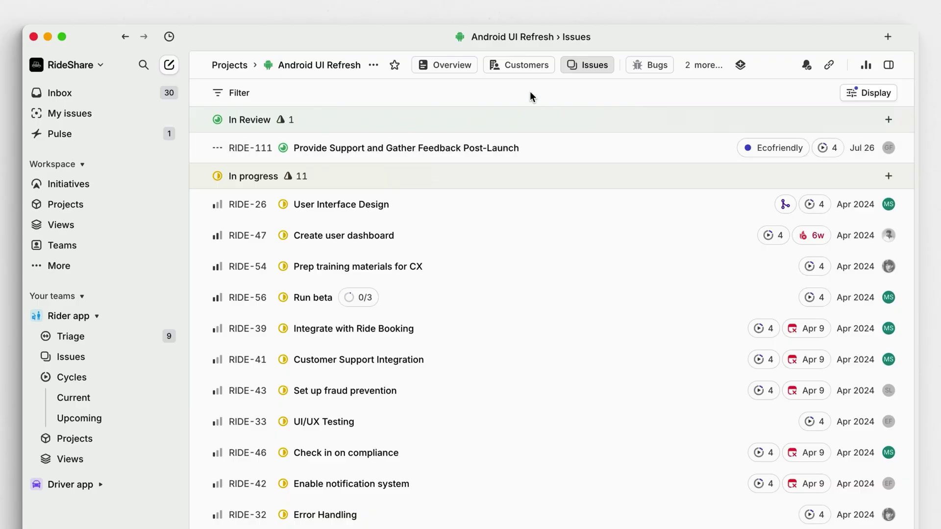
{"action": "left_click", "coordinate": [456, 64]}
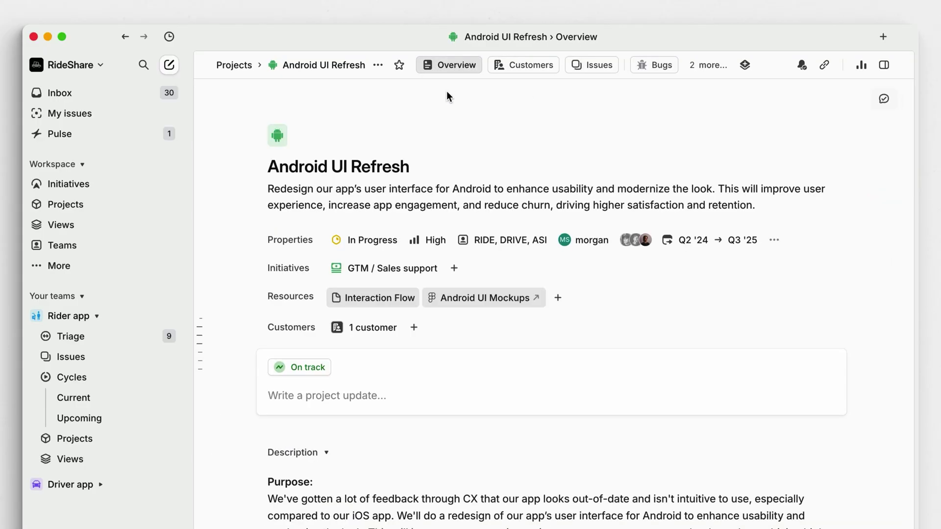
{"action": "scroll", "coordinate": [446, 96], "scroll_direction": "down", "scroll_amount": 15}
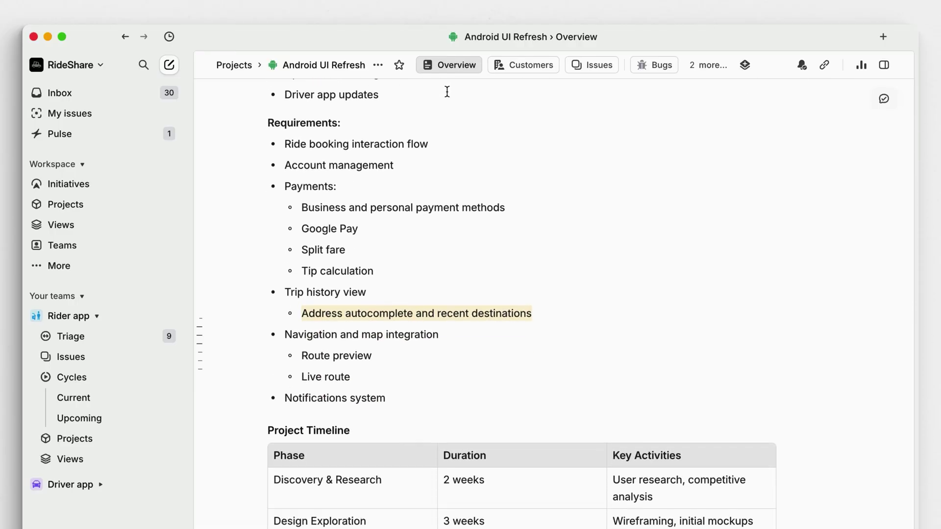
{"action": "scroll", "coordinate": [447, 91], "scroll_direction": "down", "scroll_amount": 1}
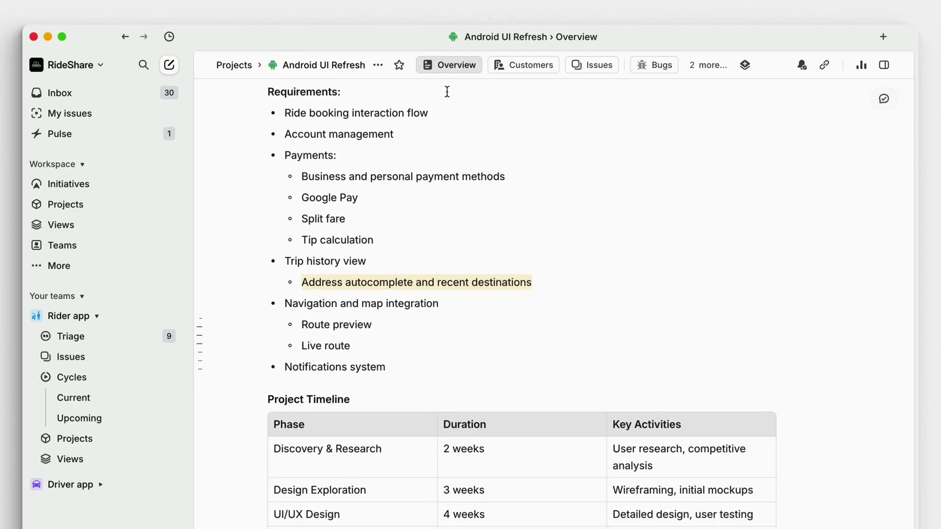
{"action": "left_click", "coordinate": [325, 282]}
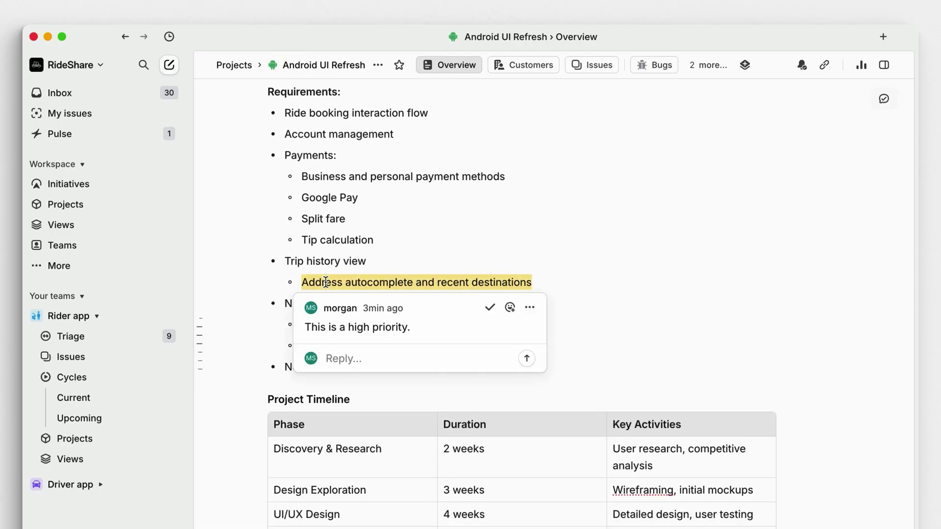
{"action": "left_click", "coordinate": [390, 240]}
{"action": "scroll", "coordinate": [391, 238], "scroll_direction": "up", "scroll_amount": 10}
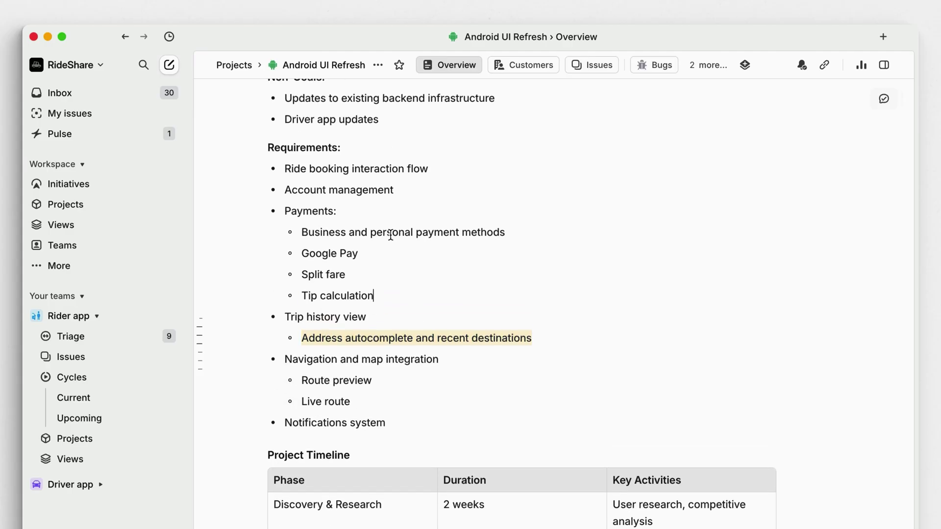
{"action": "scroll", "coordinate": [390, 235], "scroll_direction": "up", "scroll_amount": 5}
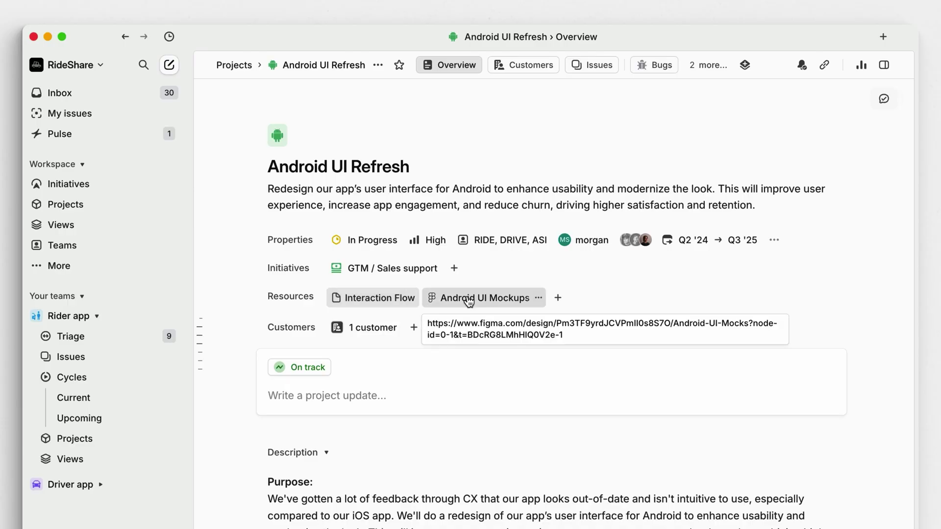
{"action": "scroll", "coordinate": [486, 321], "scroll_direction": "down", "scroll_amount": 4}
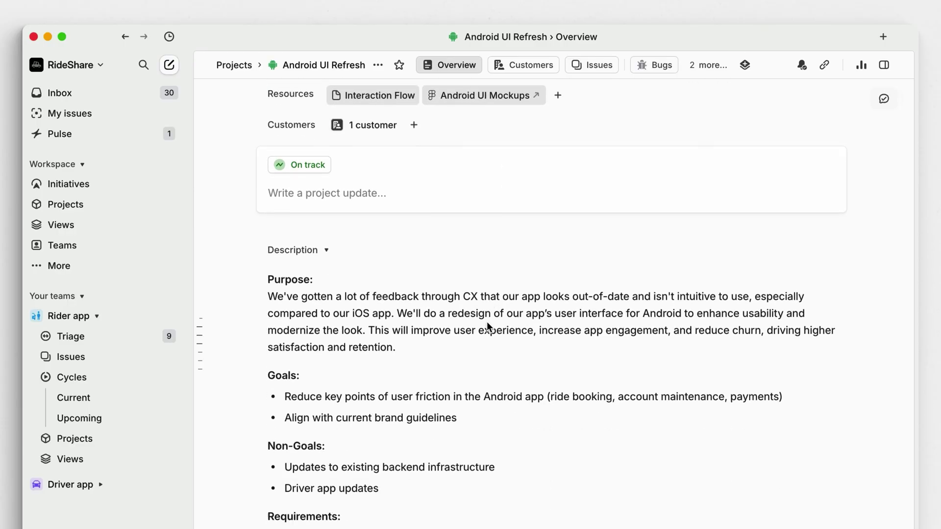
{"action": "scroll", "coordinate": [486, 322], "scroll_direction": "down", "scroll_amount": 8}
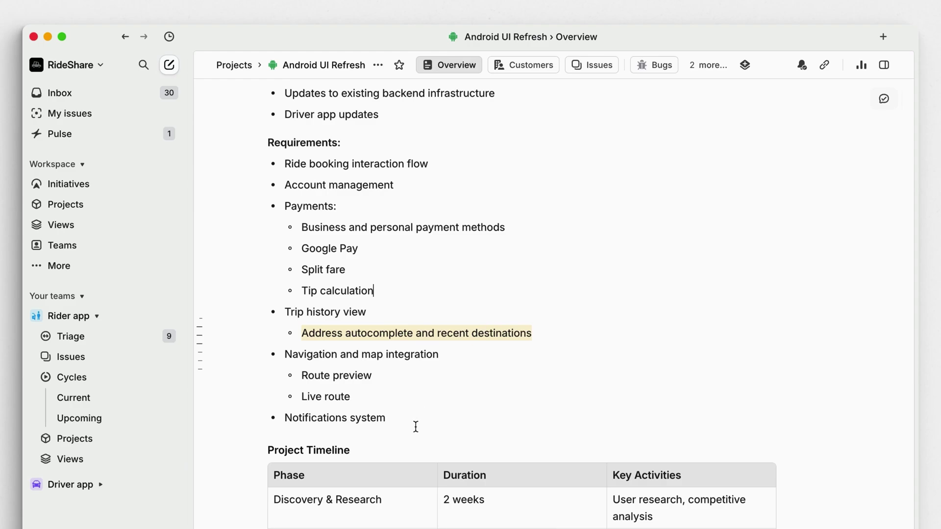
Convert the six Requirements bullets into issues RIDE-737 through RIDE-742
{"action": "left_click_drag", "start_coordinate": [396, 411], "coordinate": [273, 163]}
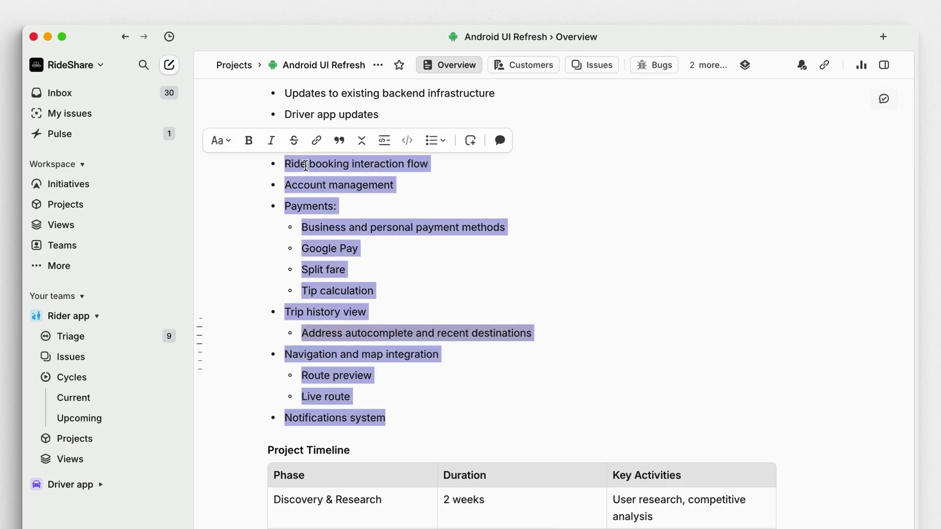
{"action": "left_click", "coordinate": [471, 141]}
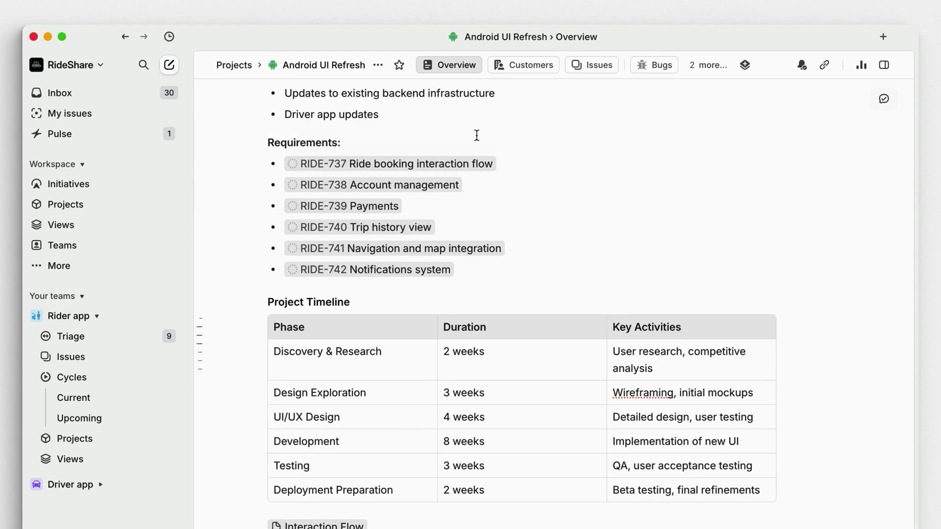
{"action": "scroll", "coordinate": [476, 135], "scroll_direction": "up", "scroll_amount": 10}
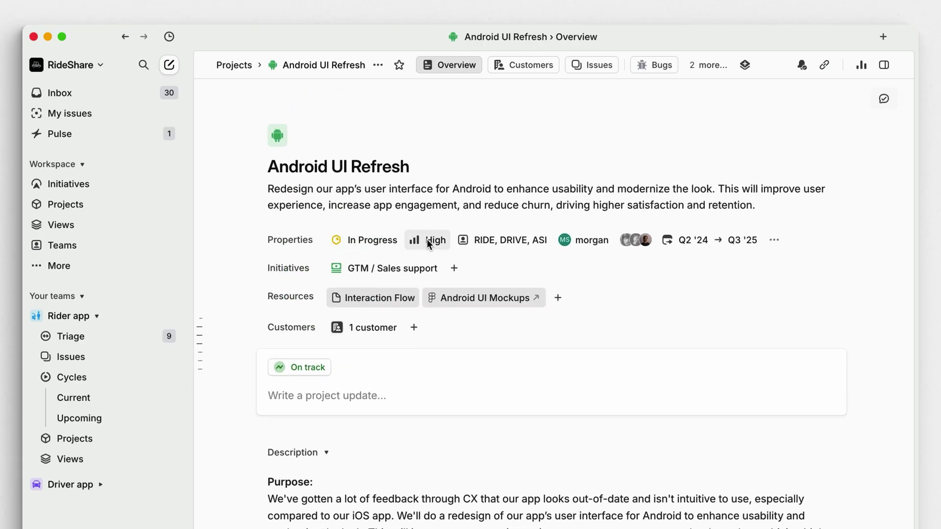
{"action": "mouse_move", "coordinate": [483, 241]}
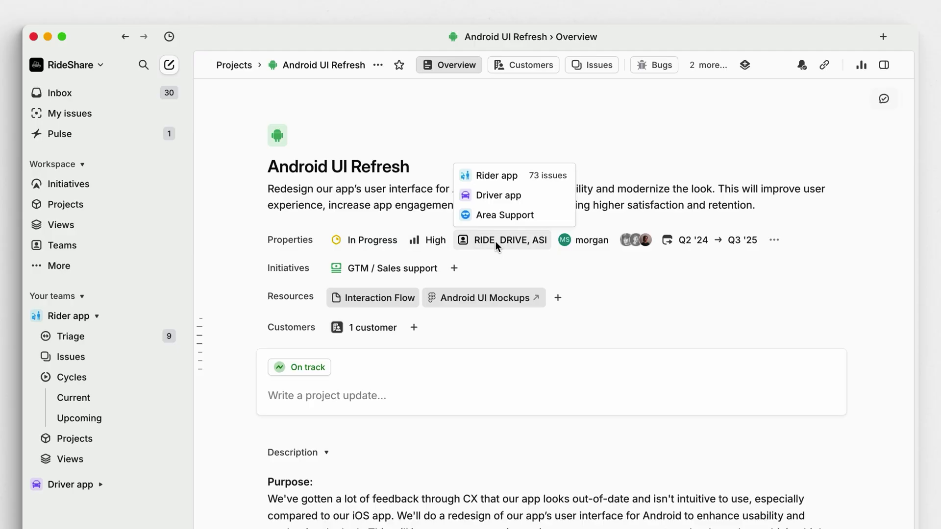
{"action": "mouse_move", "coordinate": [579, 242]}
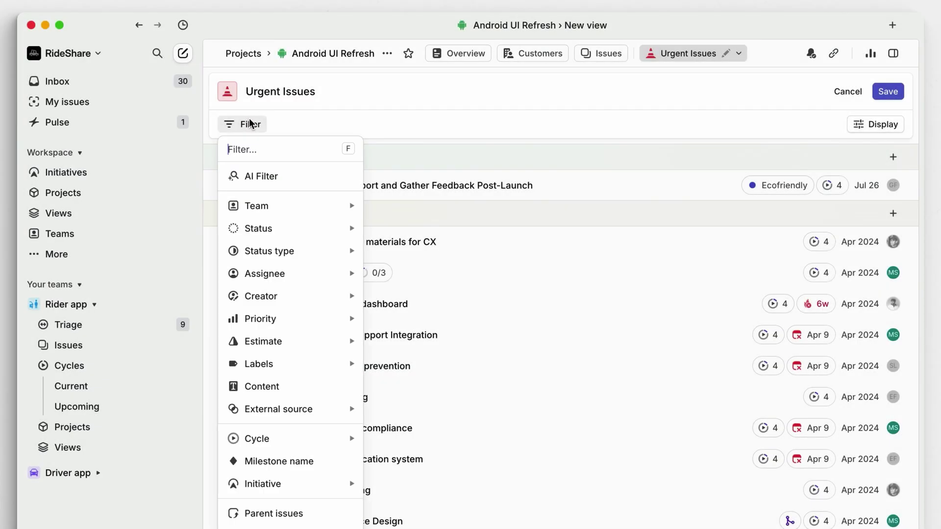
Filter the new view to issues due before 1 week from now and save it as Urgent Issues
{"action": "type", "text": "d"}
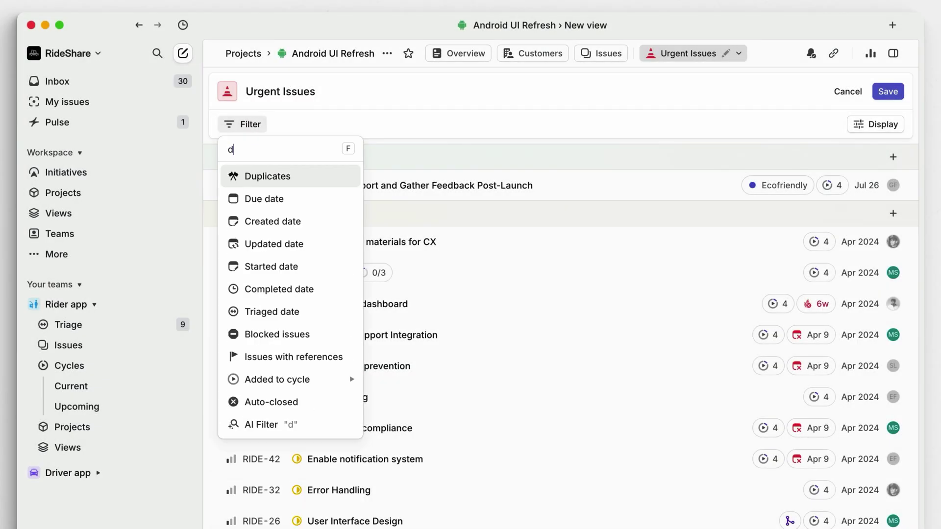
{"action": "left_click", "coordinate": [249, 198]}
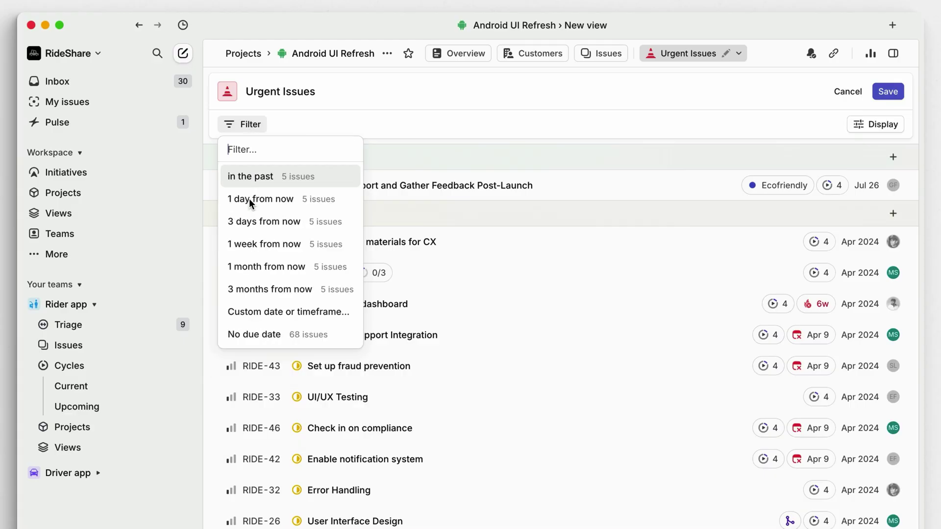
{"action": "left_click", "coordinate": [244, 244]}
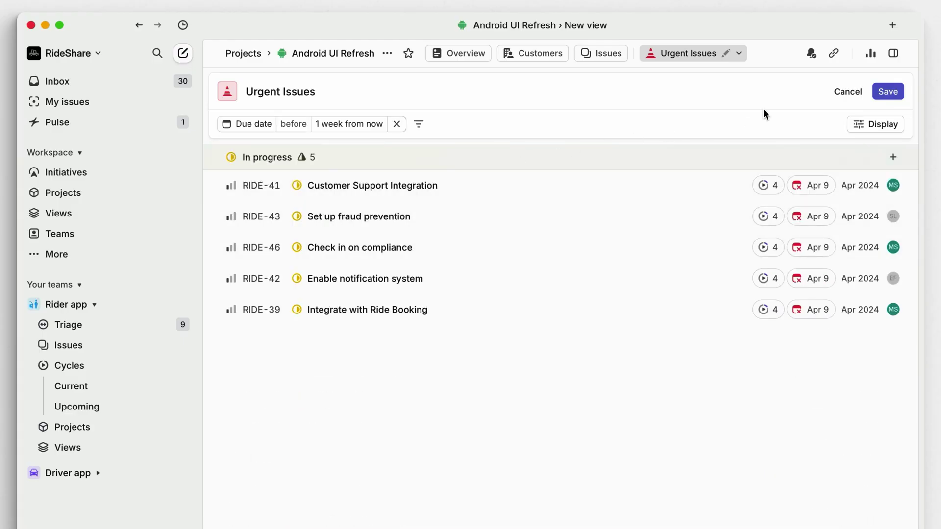
{"action": "left_click", "coordinate": [883, 92]}
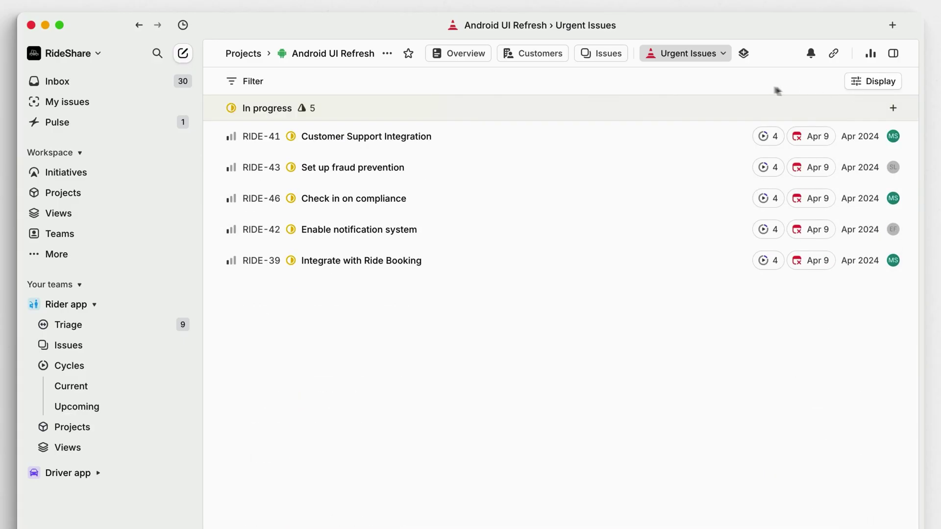
Post a project update: 'Everything is on schedule', design team finalizing the main UI screens
{"action": "left_click", "coordinate": [469, 51]}
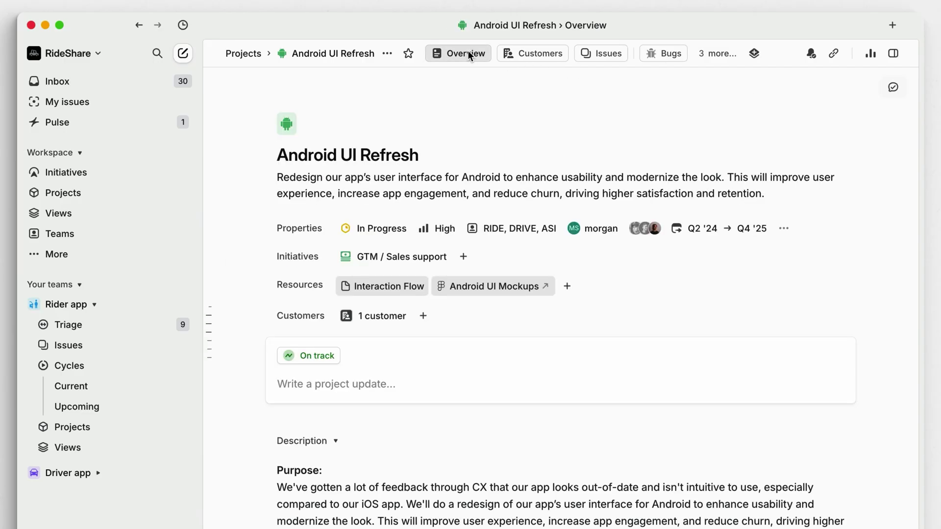
{"action": "scroll", "coordinate": [461, 143], "scroll_direction": "down", "scroll_amount": 3}
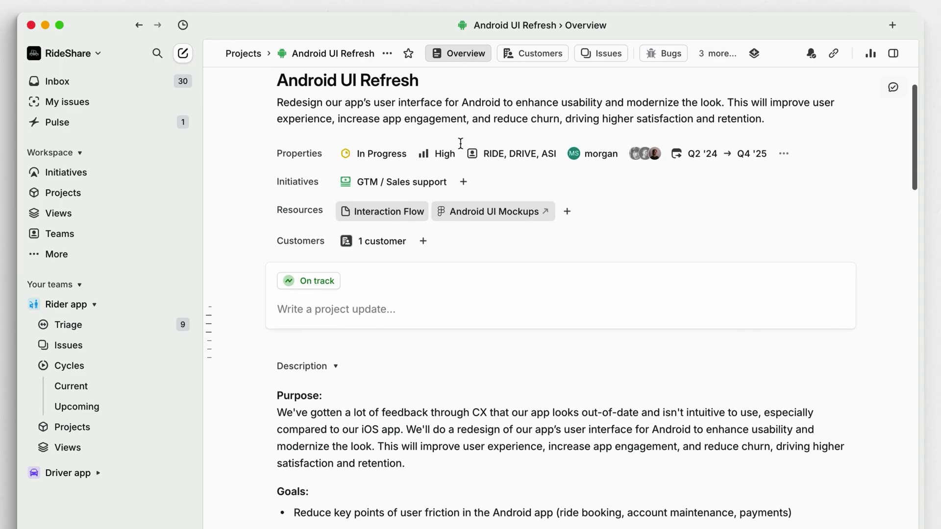
{"action": "left_click", "coordinate": [352, 267]}
{"action": "type", "text": "Everythin"}
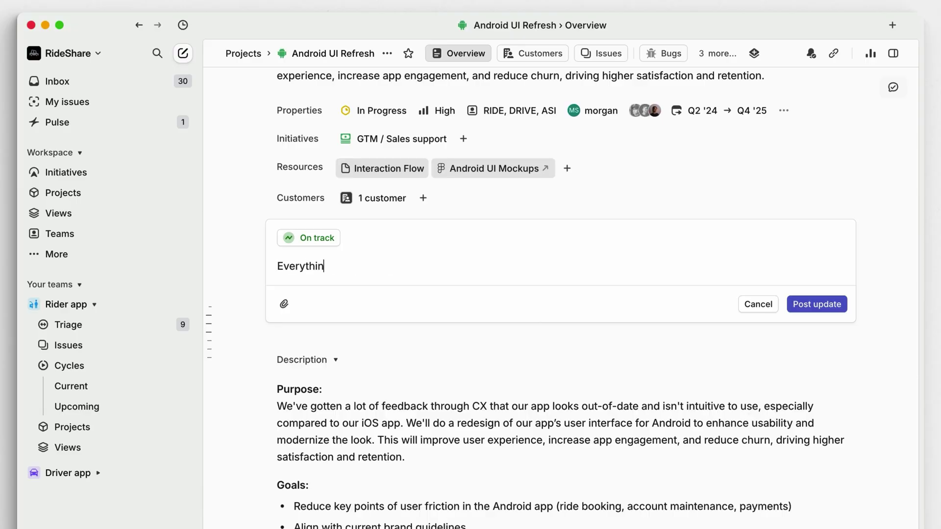
{"action": "type", "text": "g is on schedule. Not many urgent tasks and our design team is finalizing the main UI screens,"}
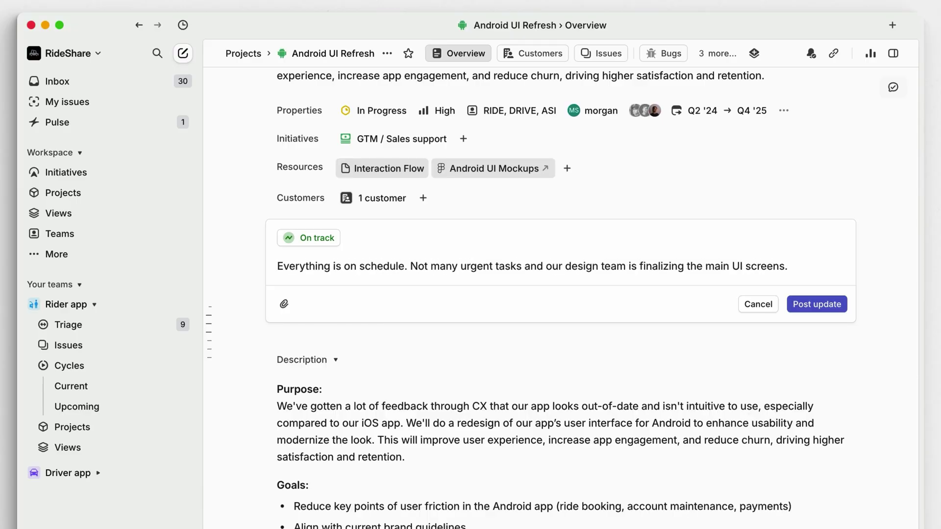
{"action": "key", "text": "super+Return"}
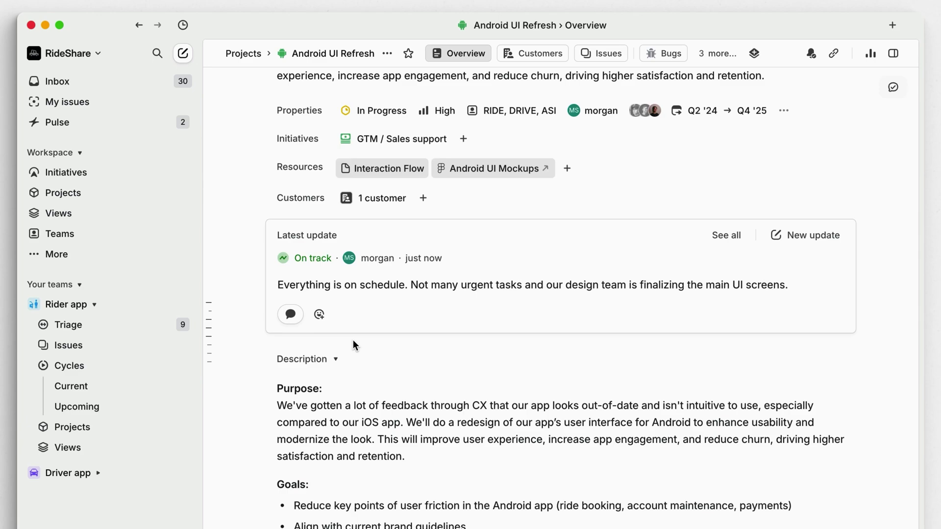
Look over Initiatives and GTM / Sales support, then view the Rider App Roadmap board by quarter
{"action": "left_click", "coordinate": [133, 171]}
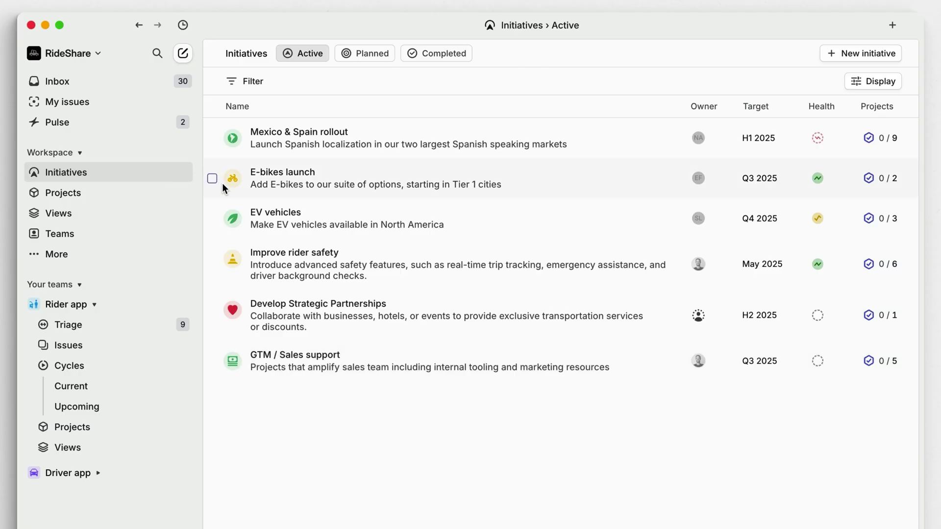
{"action": "left_click", "coordinate": [268, 355]}
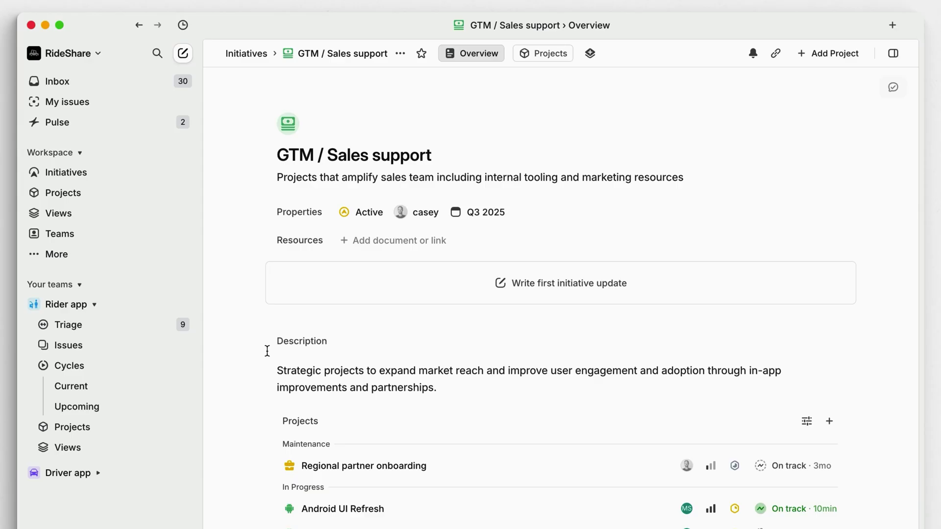
{"action": "left_click", "coordinate": [136, 177]}
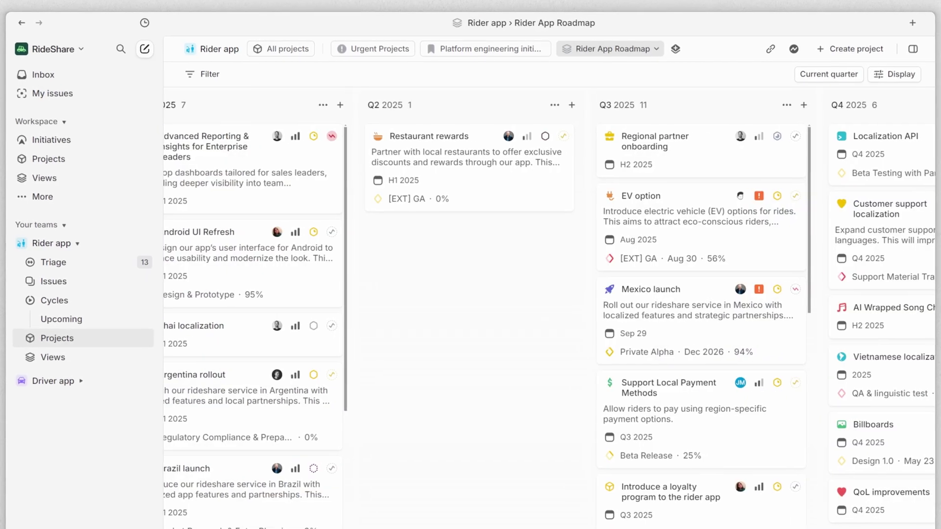
{"action": "scroll", "coordinate": [551, 313], "scroll_direction": "right", "scroll_amount": 4}
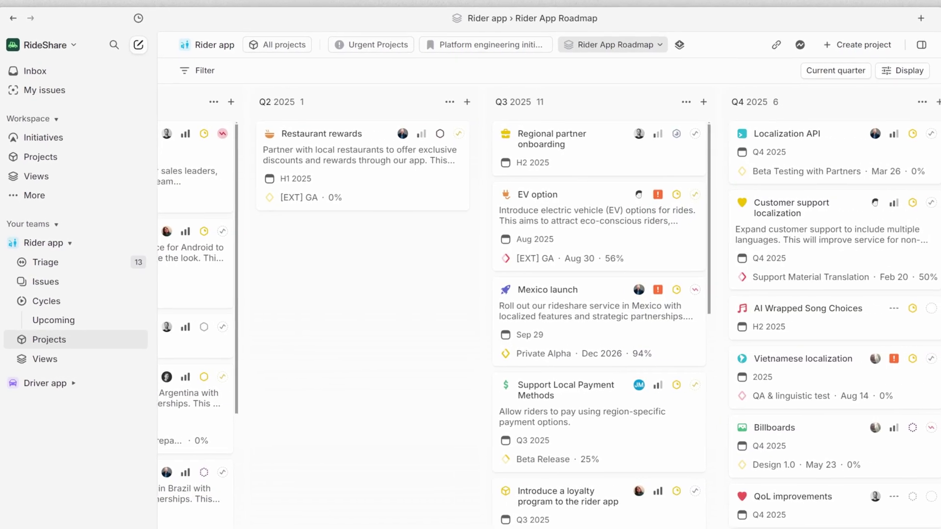